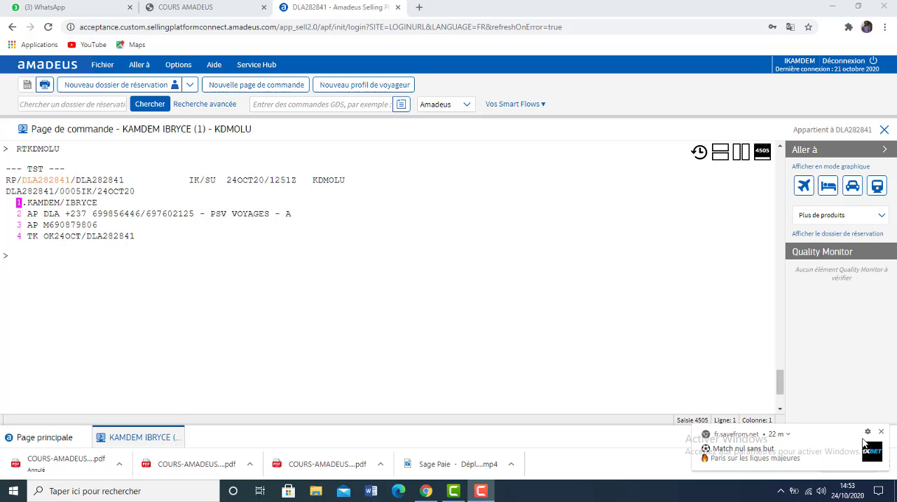
Consult the mandatory PNR elements in the COURS AMADEUS PDF, and back in Amadeus ignore the open booking file with IG.
left_click(186, 7)
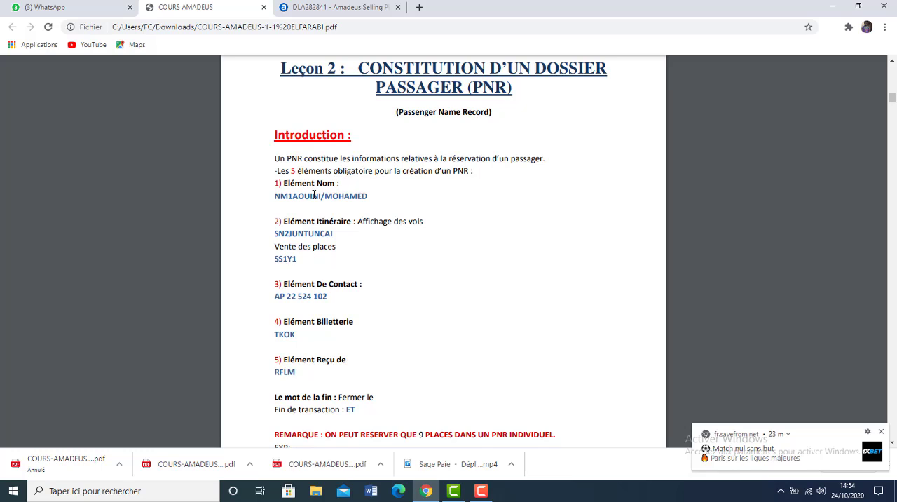
left_click(334, 11)
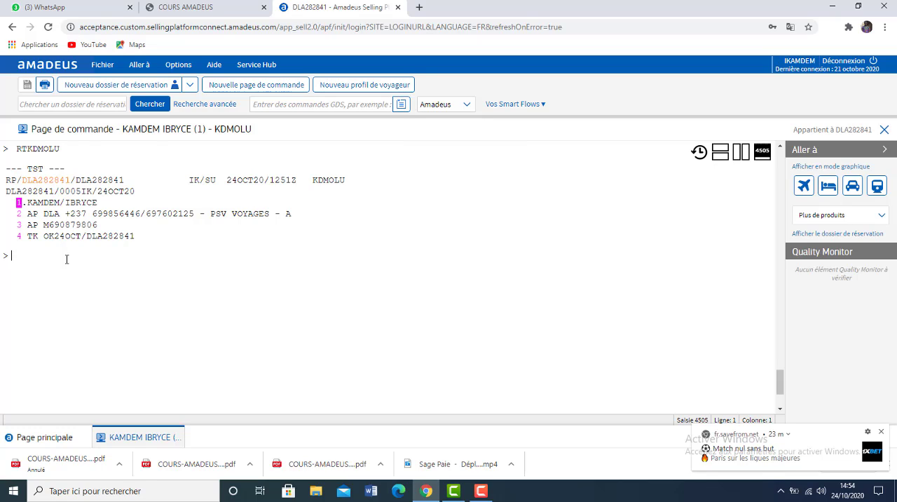
type("IG")
key("Return")
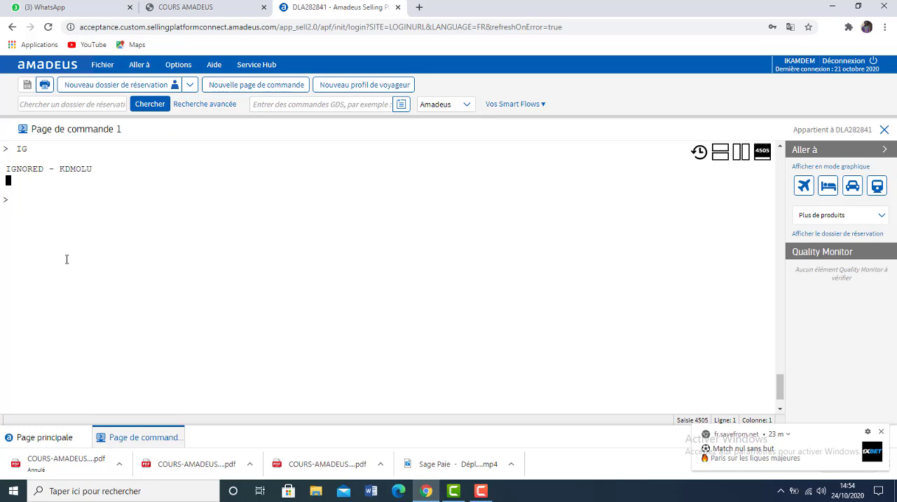
Display the Air France schedule from Douala to Paris CDG for 25 October with SN25OCTDLACDG/AAF.
type("SN25OCTDLA")
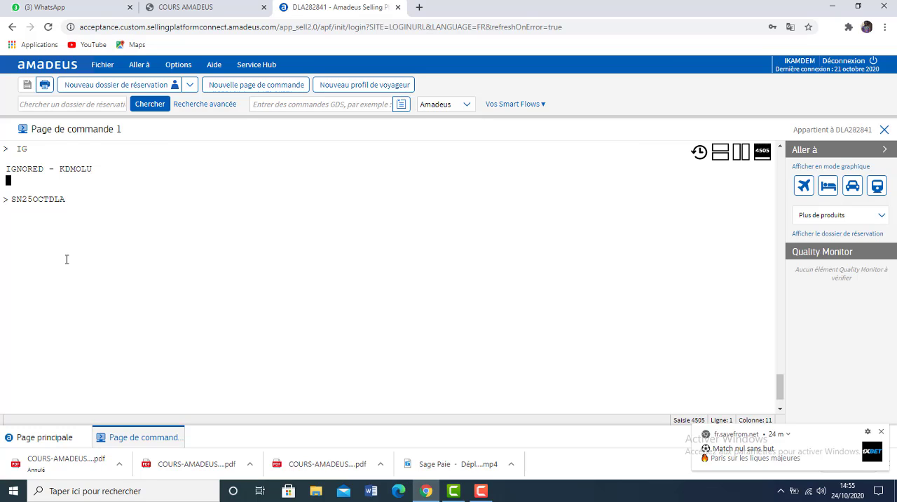
type("CDG/A")
type("AF")
key("BackSpace")
key("BackSpace")
type("TK")
key("BackSpace")
key("BackSpace")
type("WB")
key("BackSpace")
key("BackSpace")
type("AF")
key("Return")
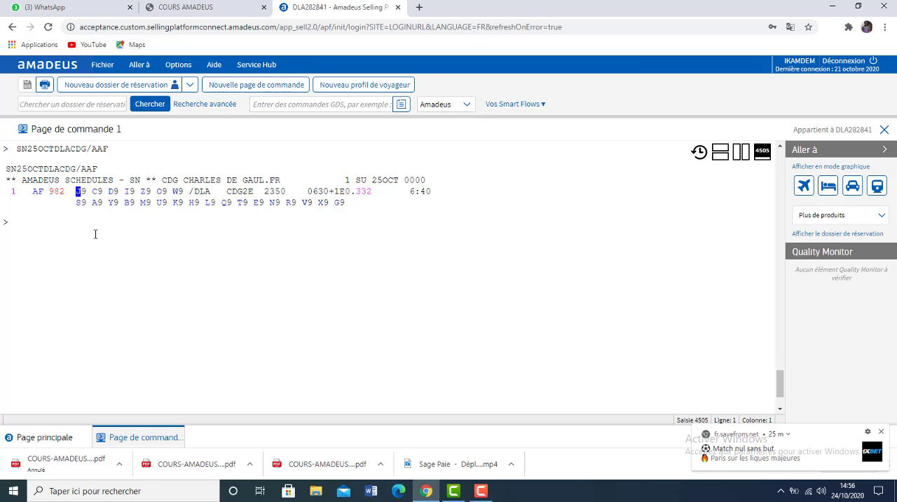
Sell one seat in class T on line 1 of the outbound schedule with SS1T1.
type("SS1T1")
key("Return")
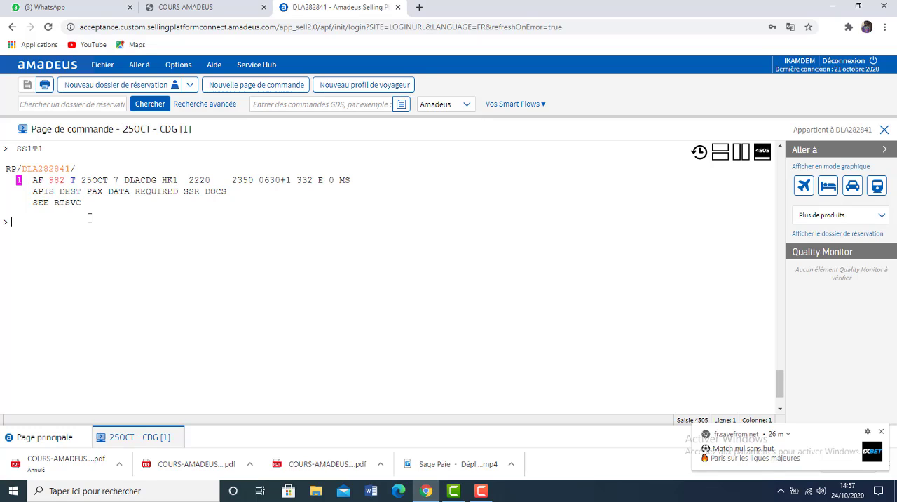
Price and rebook the outbound itinerary at the lowest available fare with FXR, and redisplay the booking file with RT.
type("FXTR")
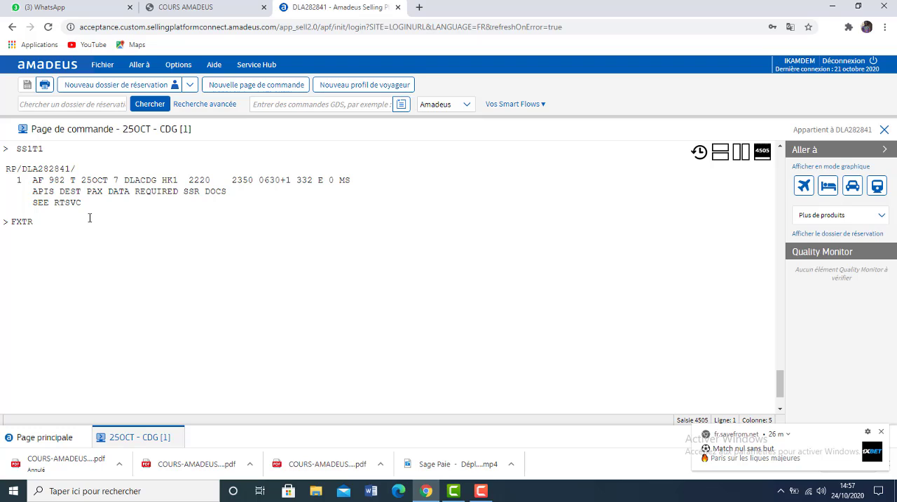
key("BackSpace")
key("BackSpace")
type("R")
key("Return")
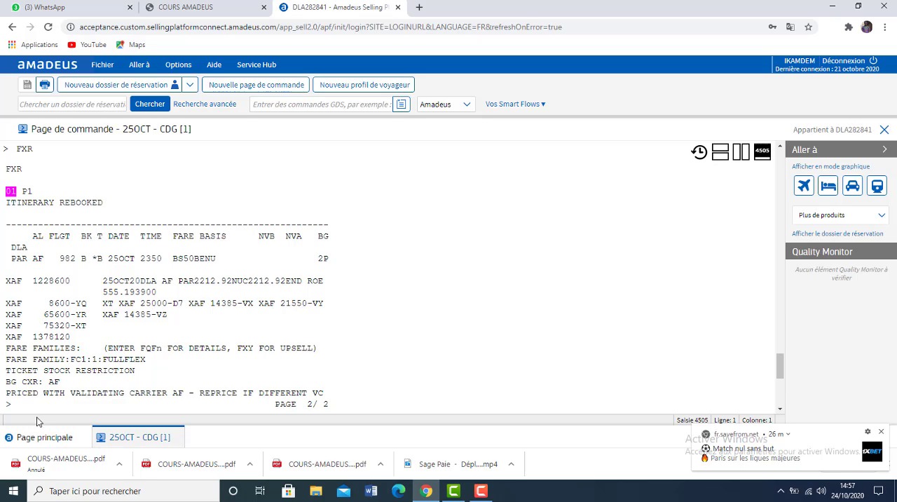
scroll(38, 406, "down", 3)
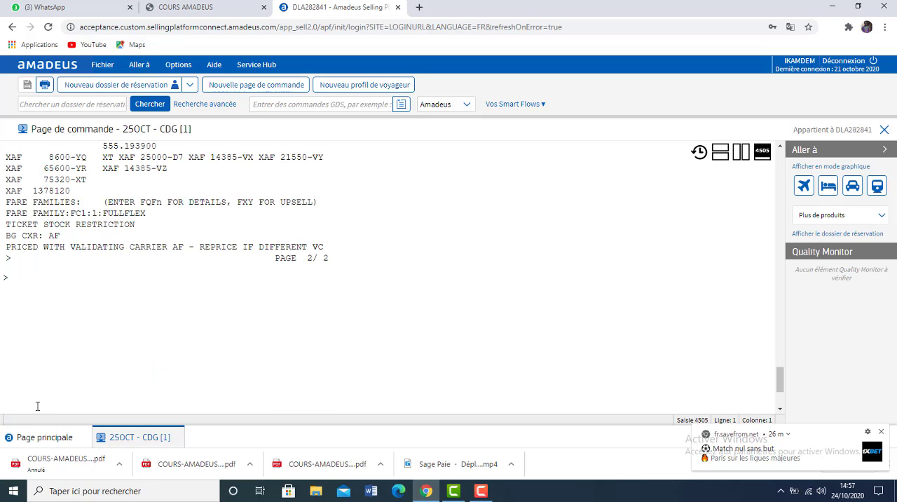
type("RT")
key("Return")
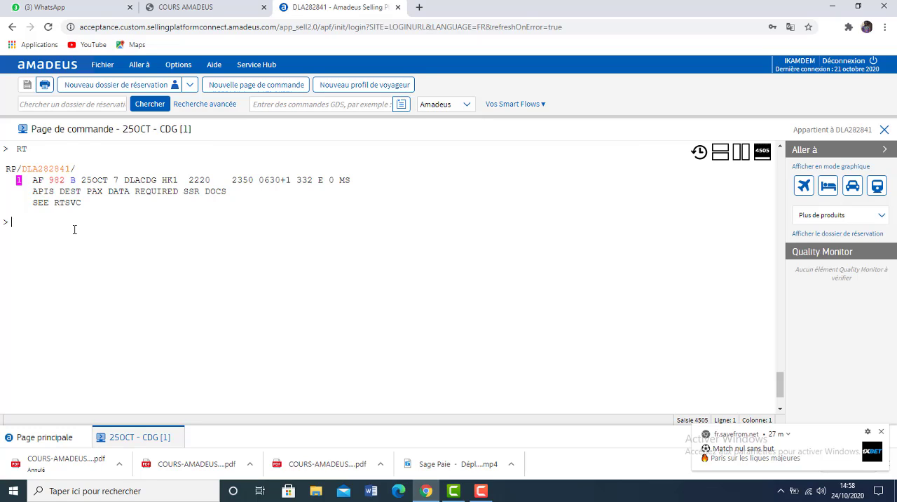
Display the Air France return schedule from Paris CDG to Douala for 3 December with SN03DECCDGDLA/AAF.
type("SN03DEC")
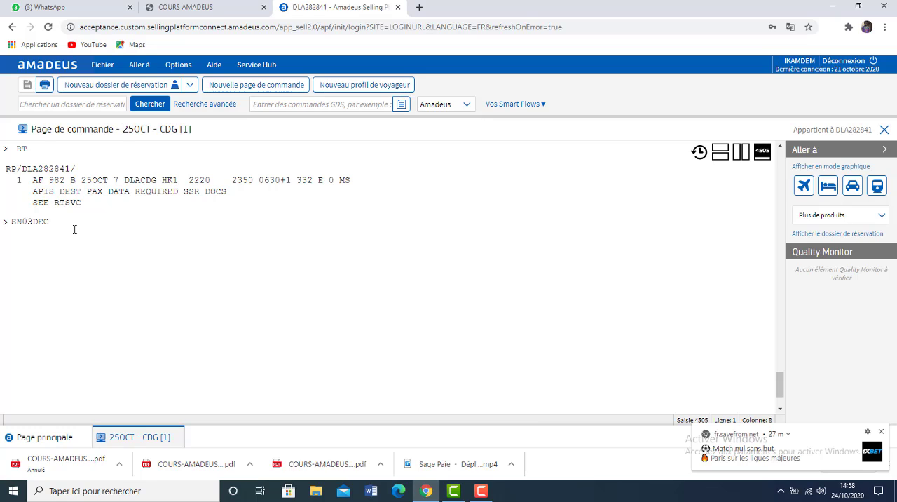
type("CDG")
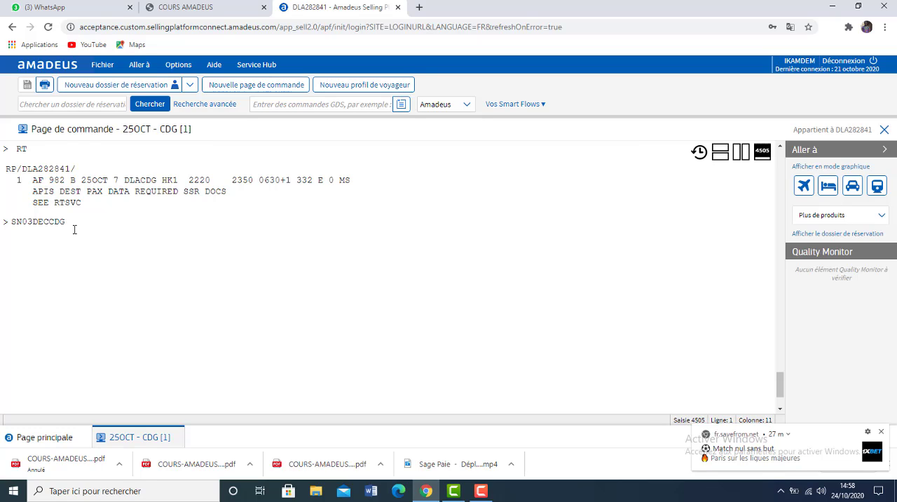
type("DLA/A")
type("AF")
key("Return")
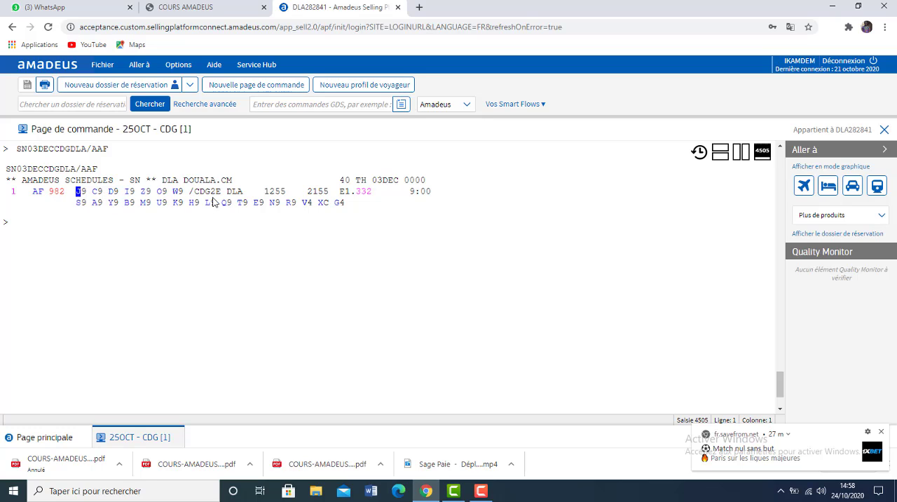
Sell one return seat in class T on line 1 of the 3 December schedule with SS1T1.
mouse_move(208, 198)
type("SS1T1")
key("Return")
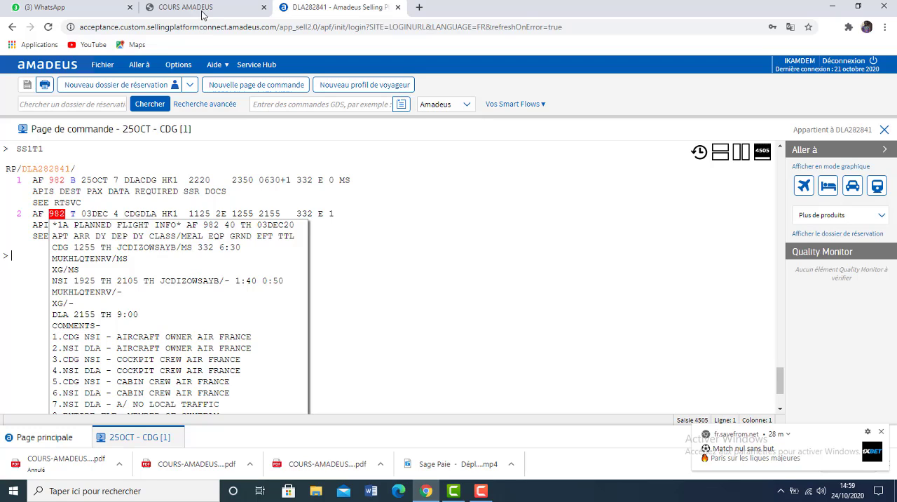
Check the name element in the course PDF and add one passenger's surname and given name to the Amadeus booking with NM1.
left_click(203, 10)
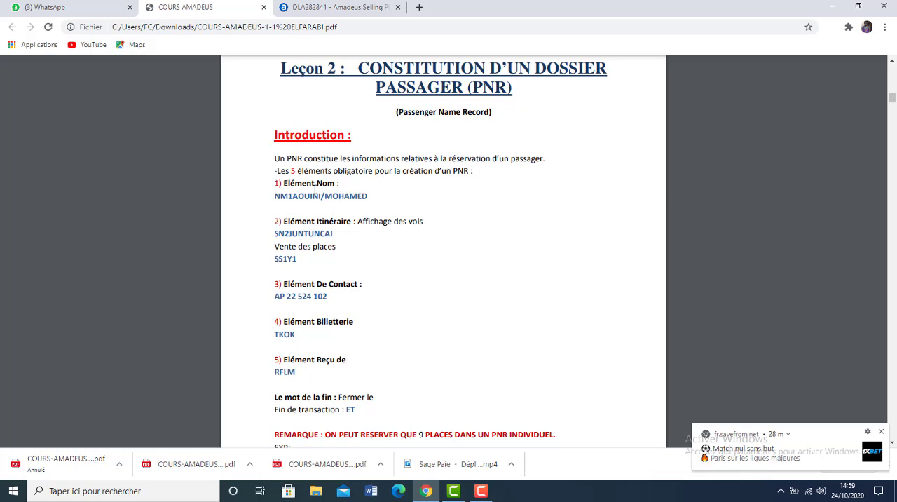
left_click(344, 8)
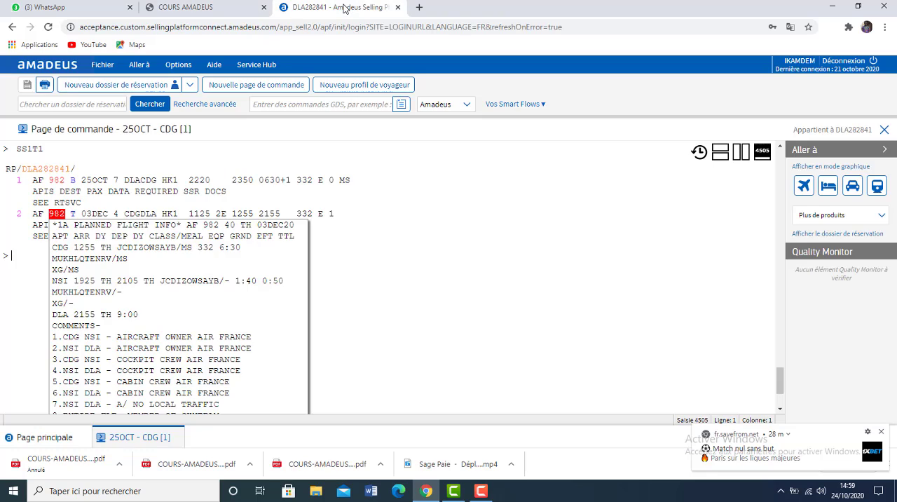
left_click(27, 255)
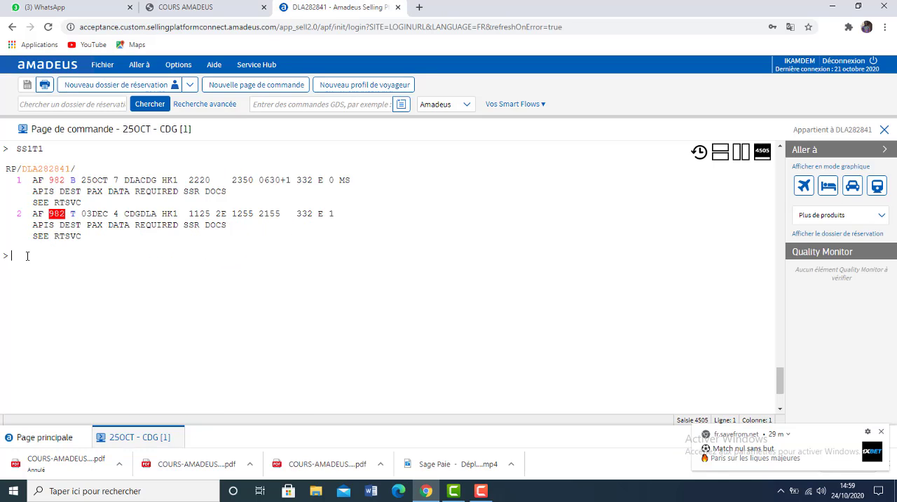
type("NM1")
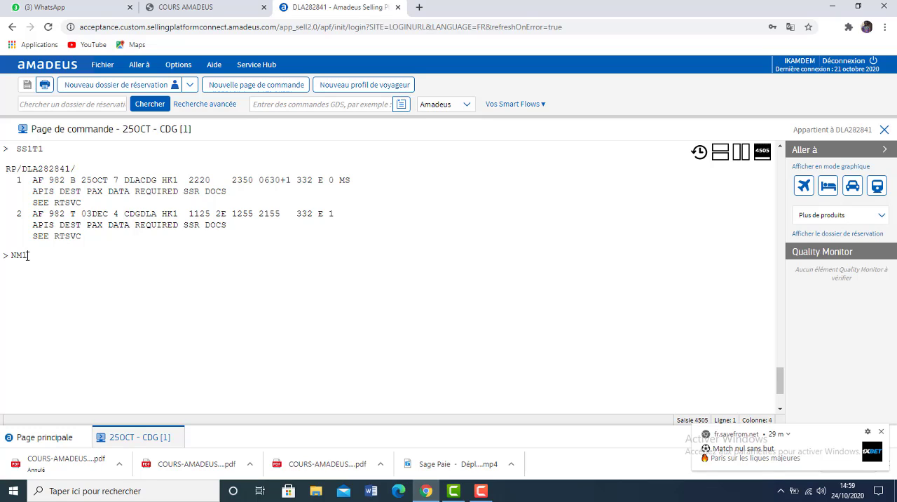
type("K")
key("BackSpace")
type("MAC")
key("BackSpace")
key("BackSpace")
key("BackSpace")
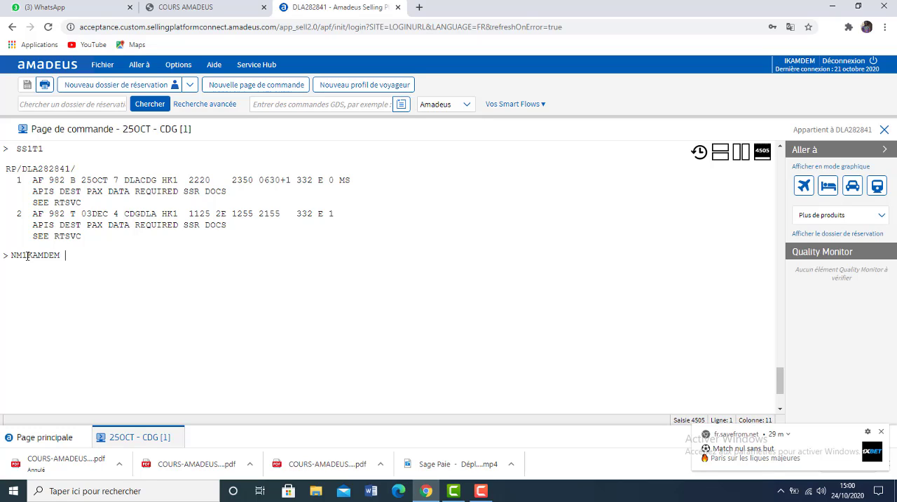
key("Return")
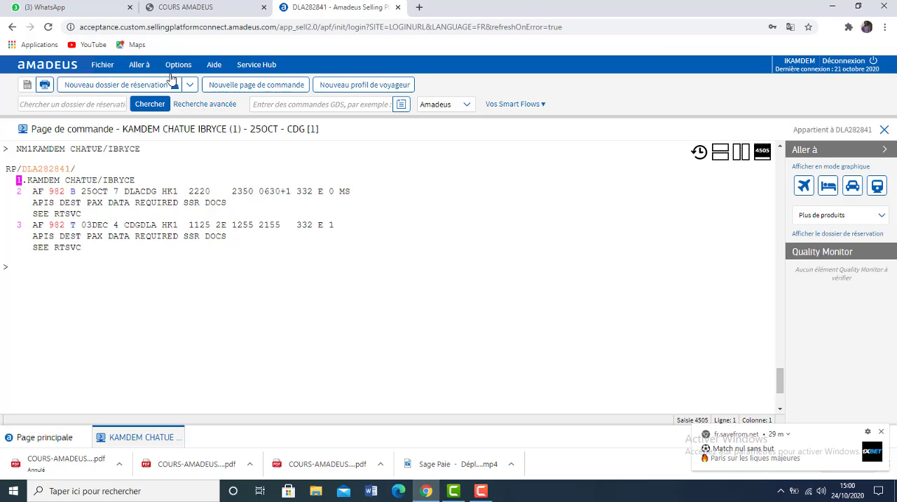
Check the contact element in the course PDF, and add the agency contact with AP and the passenger's mobile number with APM in Amadeus.
left_click(180, 9)
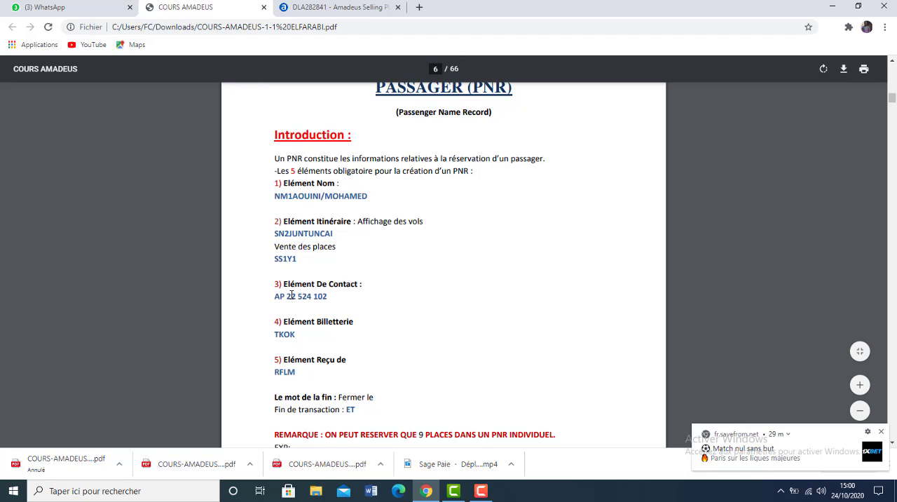
left_click(377, 6)
type("AF")
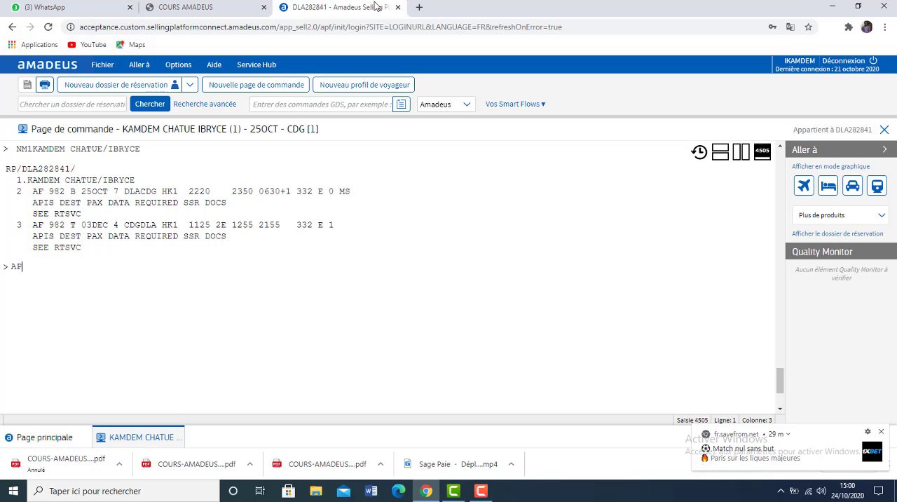
key("Return")
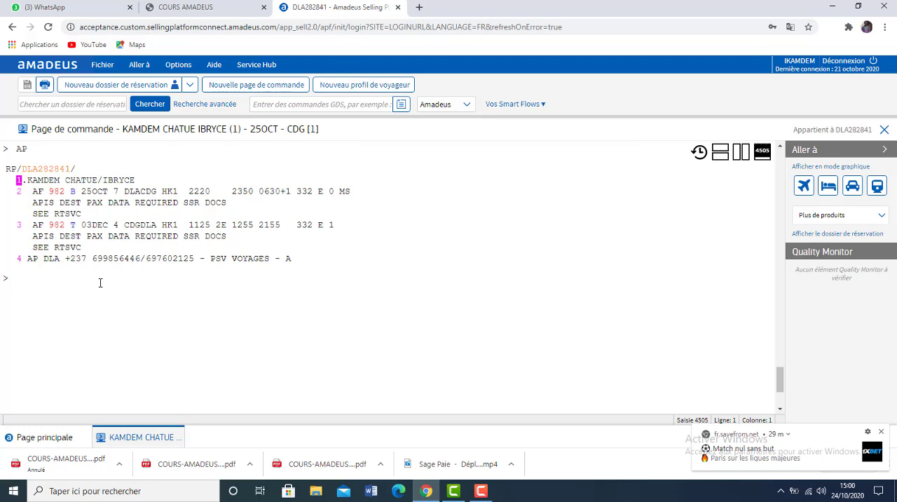
type("APM")
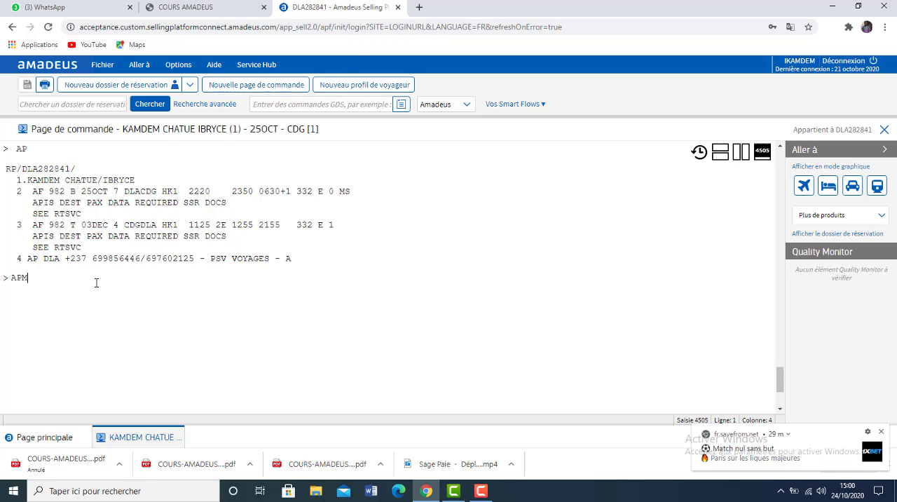
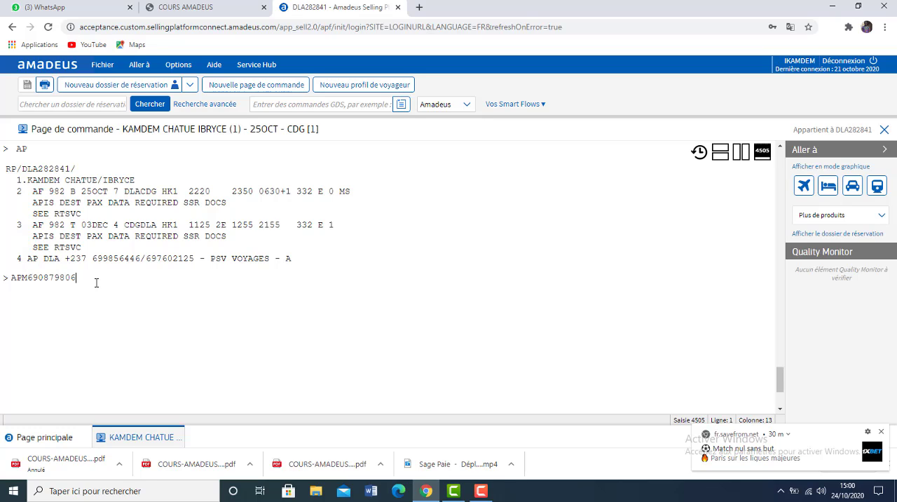
key("Return")
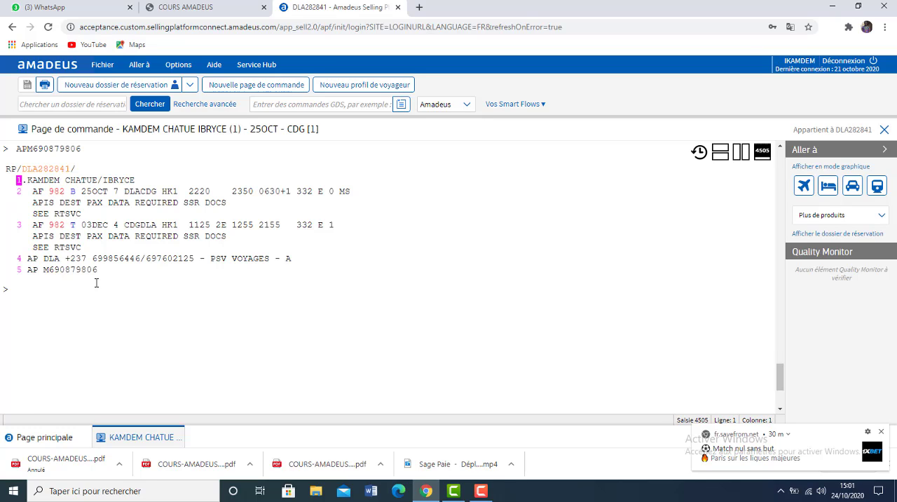
Check the ticketing element in the course PDF and add it to the Amadeus booking with TKOK.
left_click(199, 18)
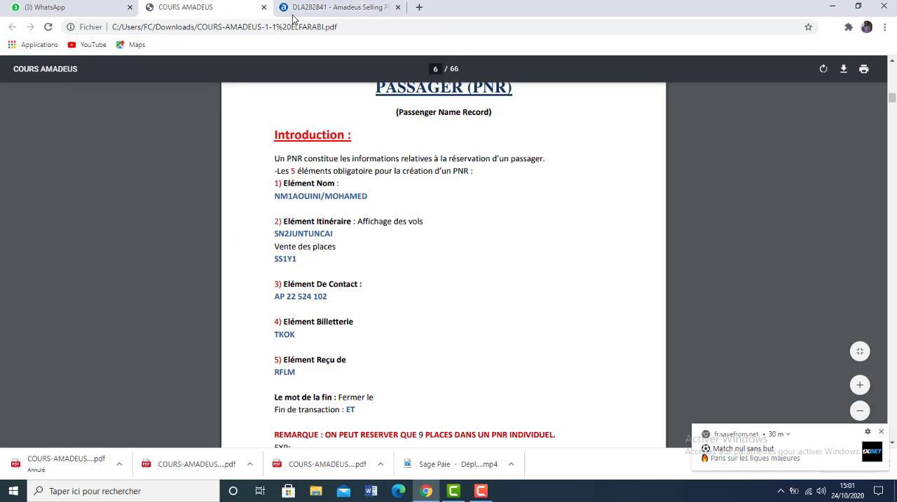
left_click(329, 8)
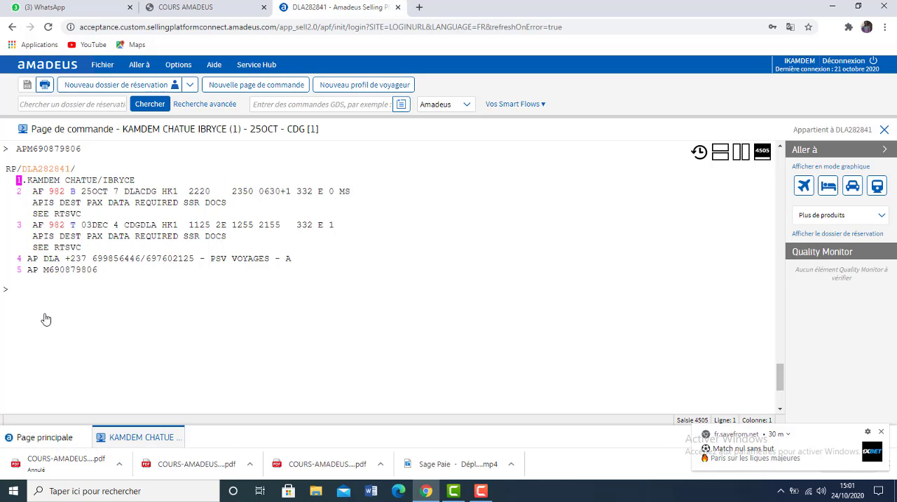
type("TKOK")
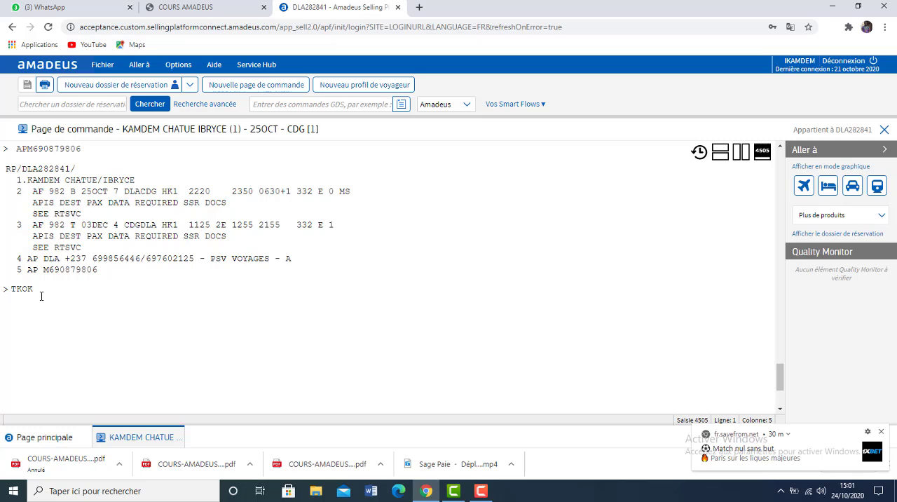
key("Return")
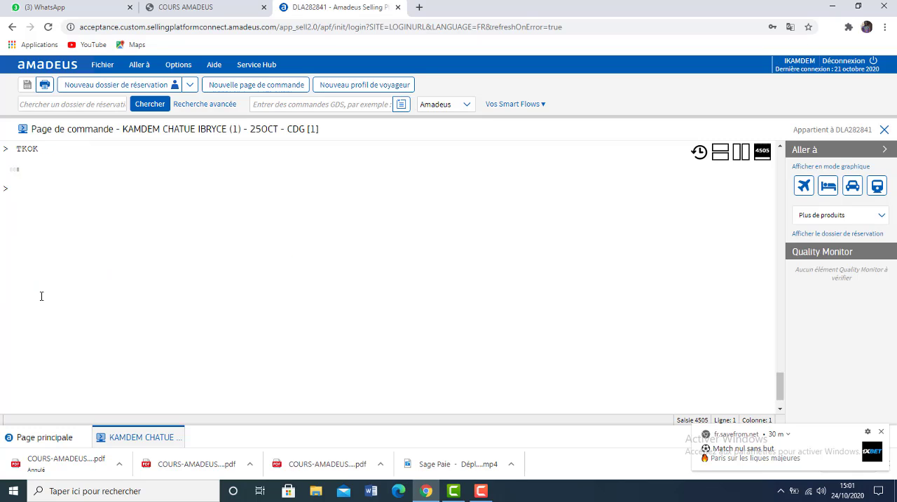
Check the received-from element in the course PDF and add it to the Amadeus booking with RFYK.
left_click(177, 9)
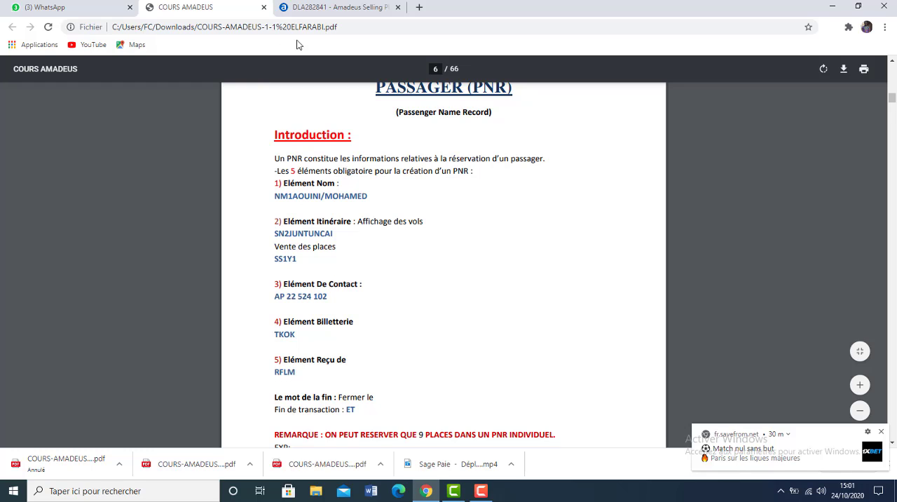
left_click(332, 6)
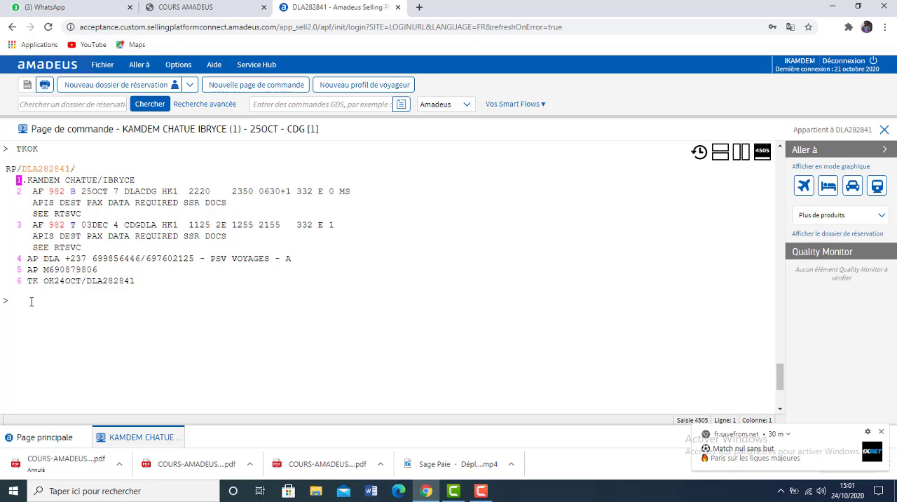
type("RF")
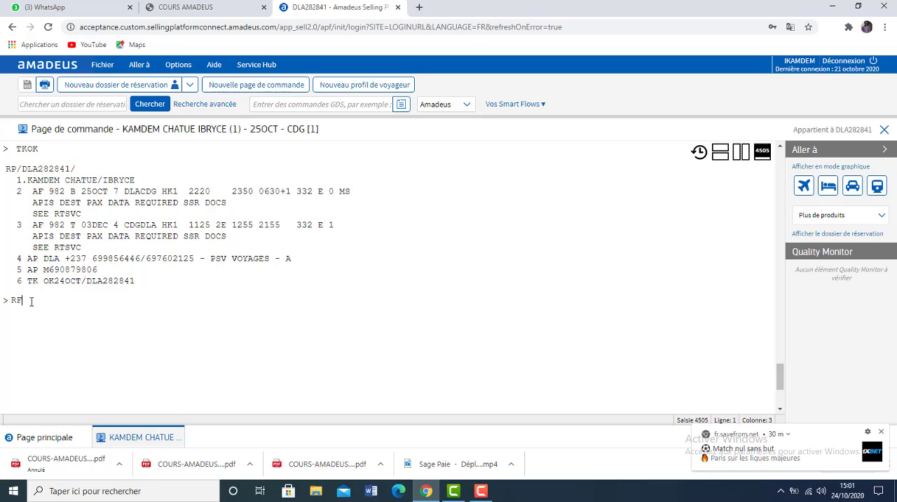
type("YK")
key("Return")
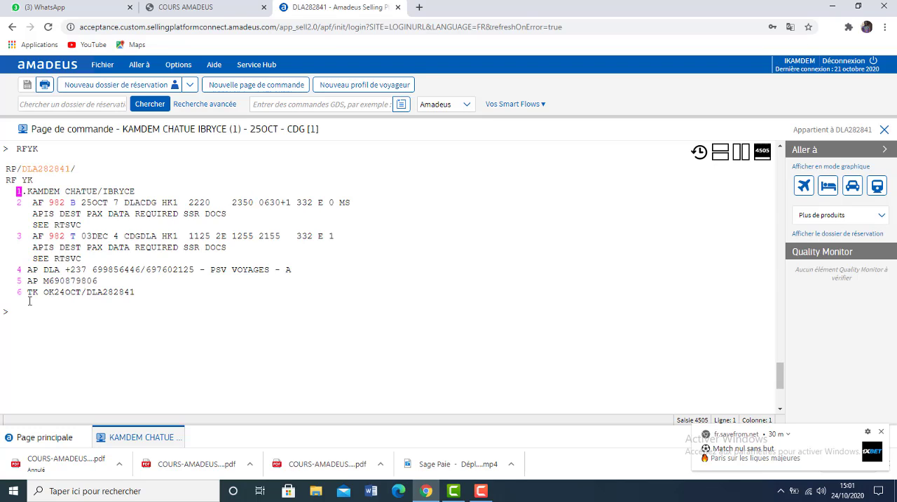
Check the closing command in the course PDF, and end the booking transaction in Amadeus with ET.
left_click(192, 9)
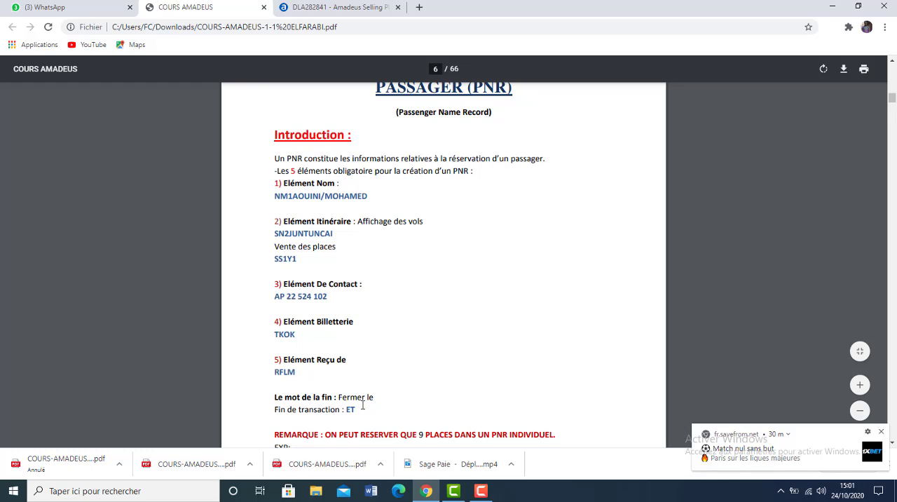
left_click(376, 7)
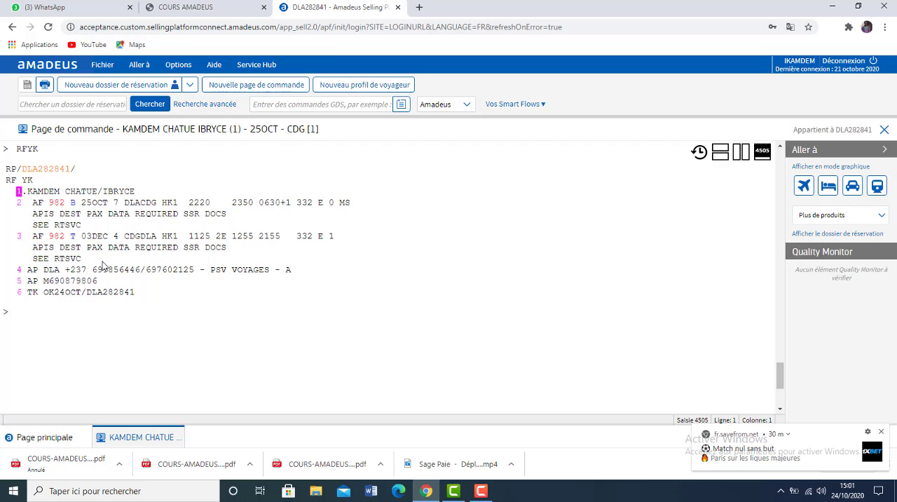
left_click(44, 306)
type("ET")
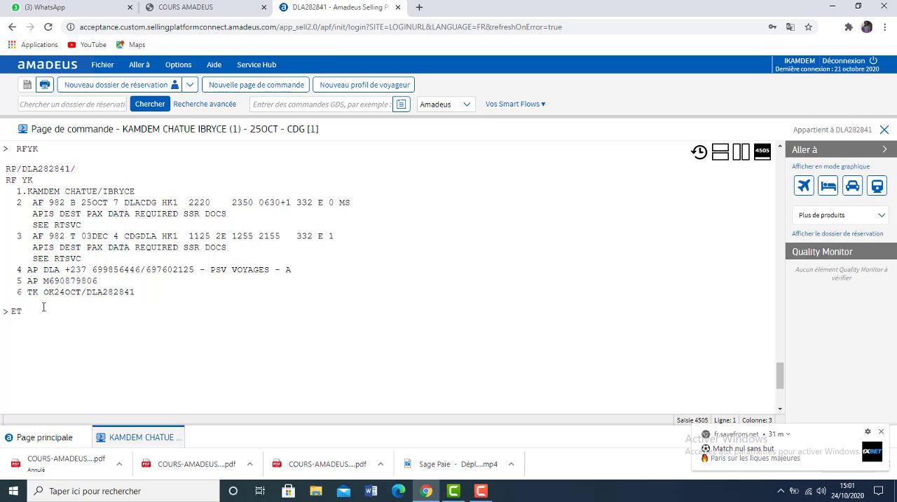
key("Return")
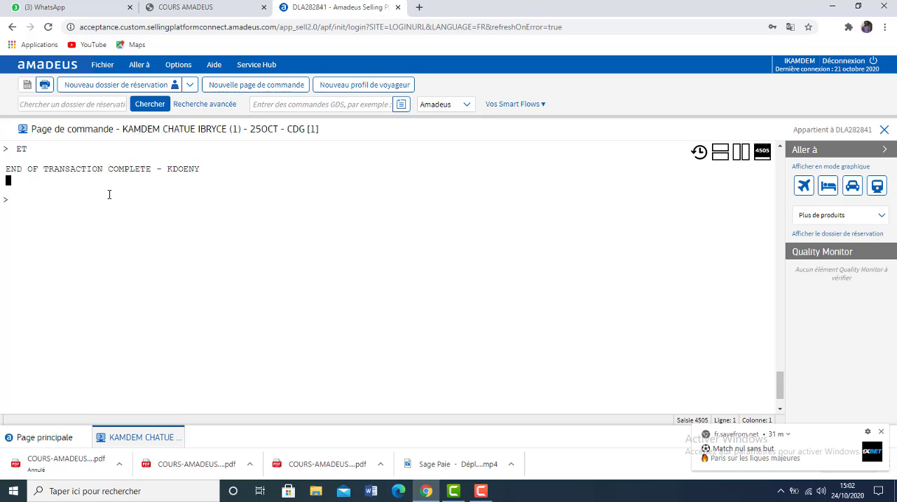
Clear the work area with IG, and retrieve the saved booking with RT and its record locator copied from the end-of-transaction response.
type("IG")
key("Return")
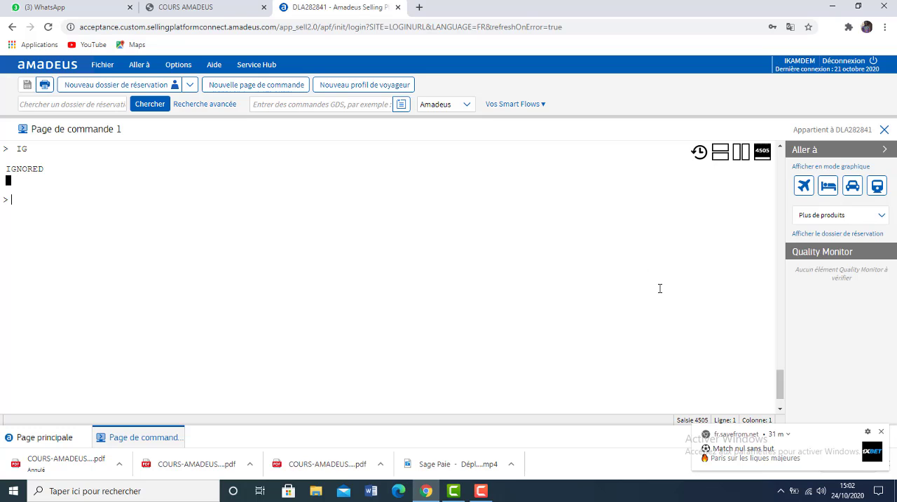
mouse_move(778, 384)
left_mouse_down()
mouse_move(778, 360)
mouse_move(777, 368)
left_mouse_up()
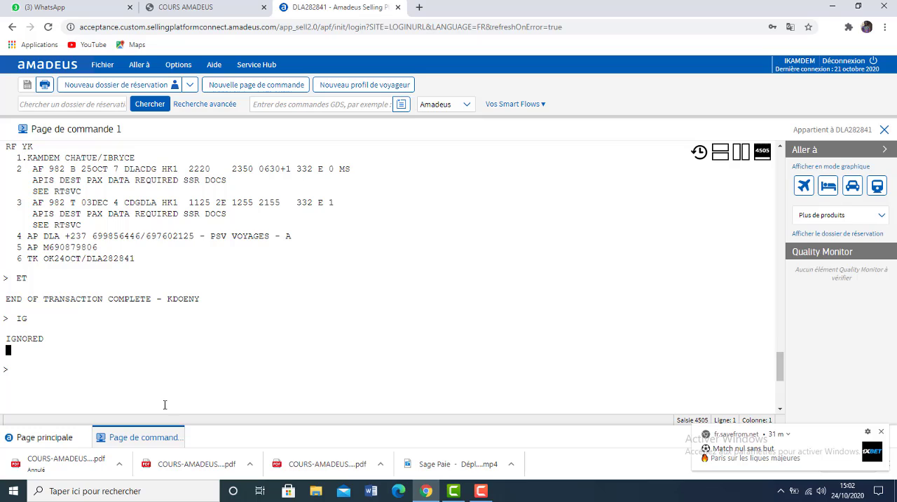
left_click_drag(201, 299, 169, 300)
key("ctrl+c")
left_click_drag(783, 368, 777, 393)
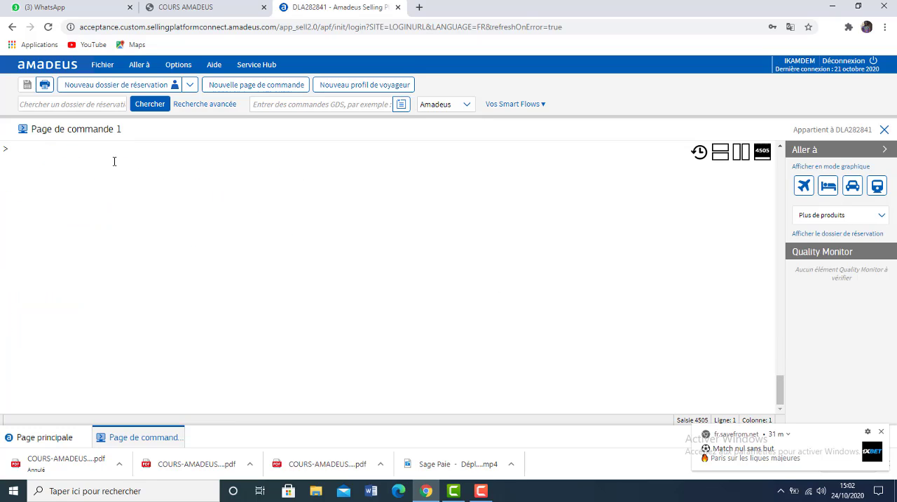
type("RT")
key("ctrl+v")
key("Return")
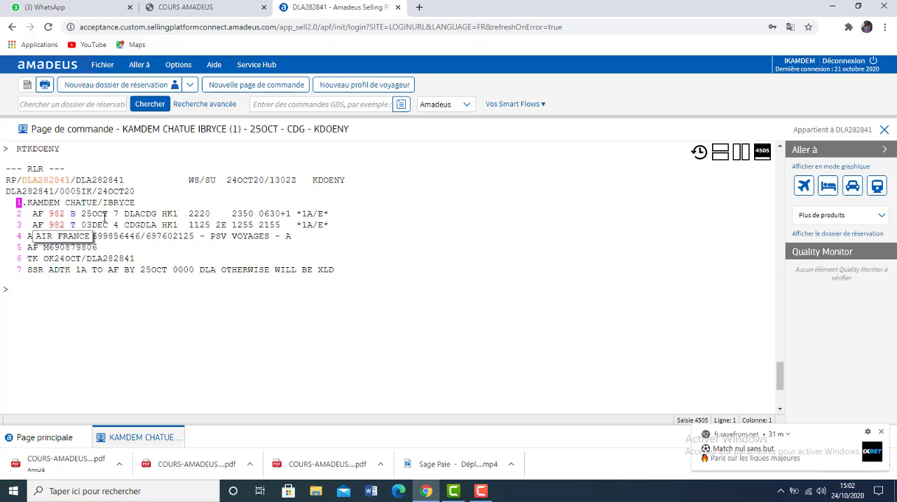
mouse_move(143, 223)
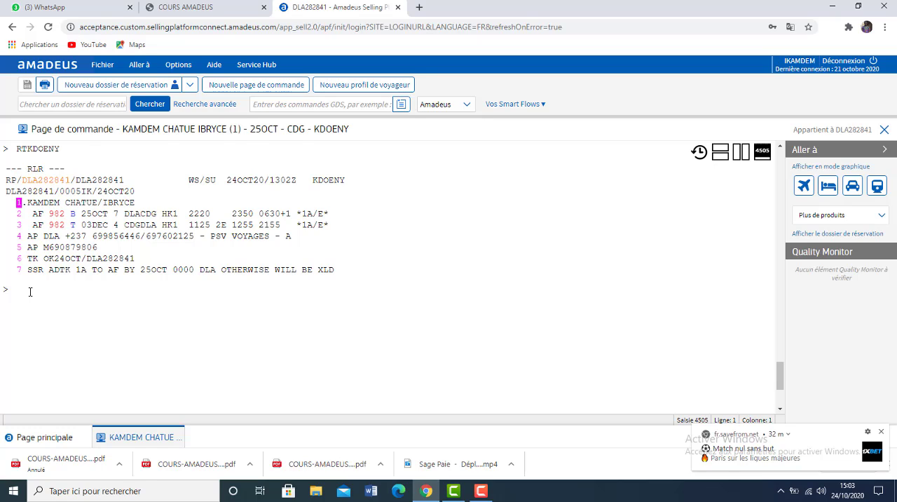
Price and rebook the itinerary at the lowest fare with FXB, and display the remaining fare page with MD.
type("FXB")
key("Return")
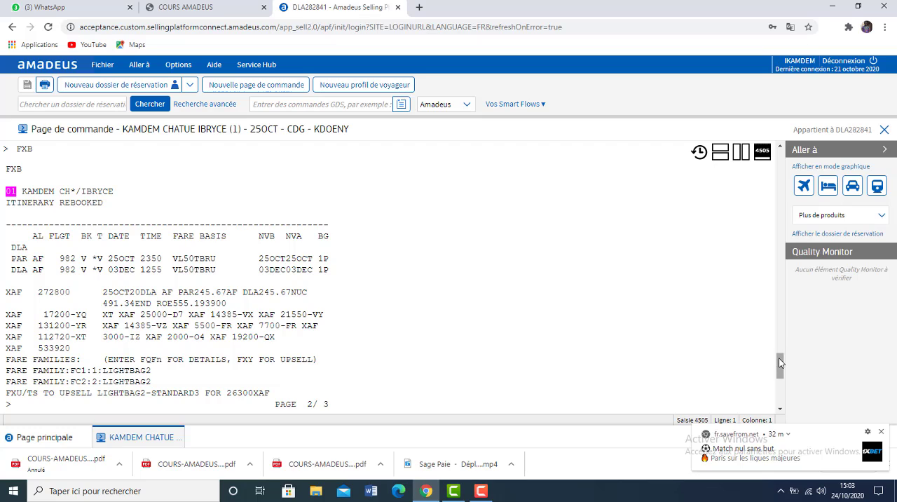
left_click(781, 382)
scroll(782, 382, "up", 1)
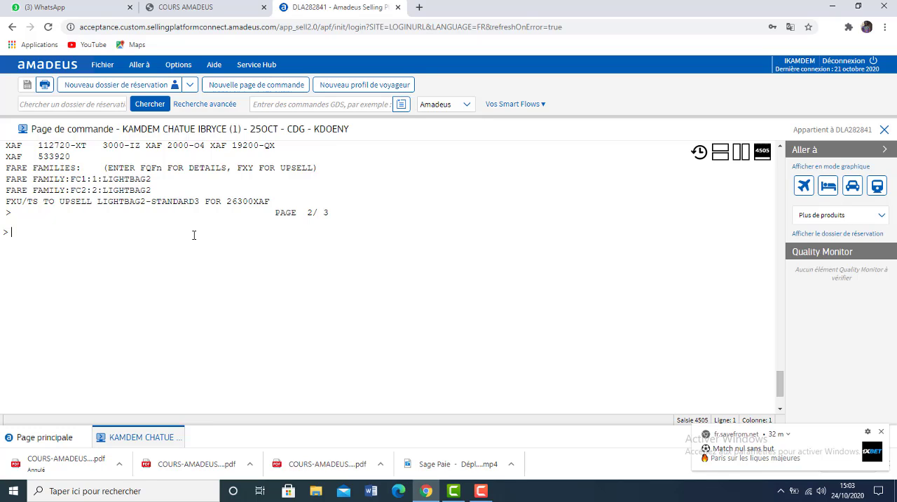
type("MD")
key("Return")
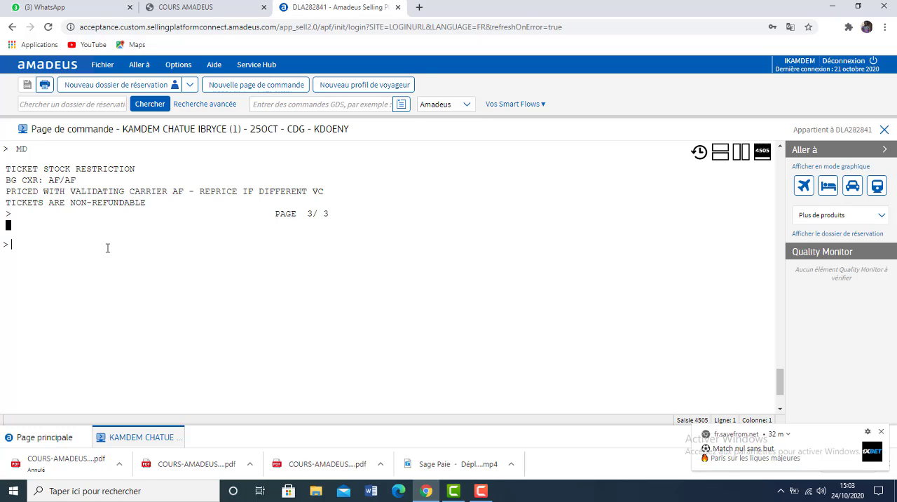
Redisplay the booking with RT and cancel its entire itinerary with XI.
type("RT")
key("Return")
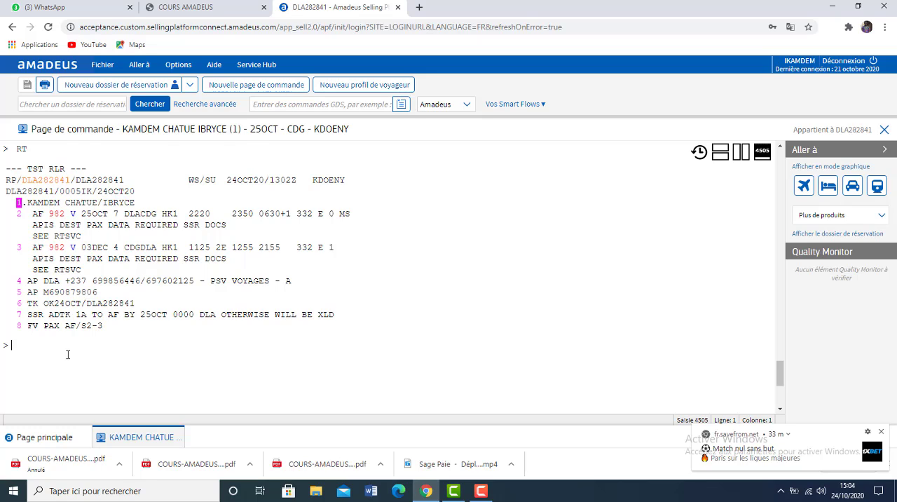
type("XI")
key("Return")
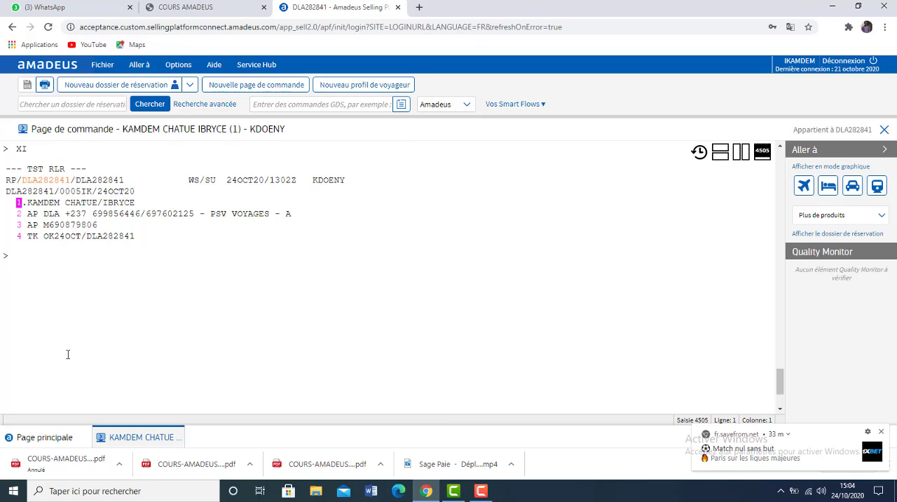
Add the received-from element RFYK to the cancelled booking and save it with ET.
type("RFYL")
key("BackSpace")
type("K")
key("Return")
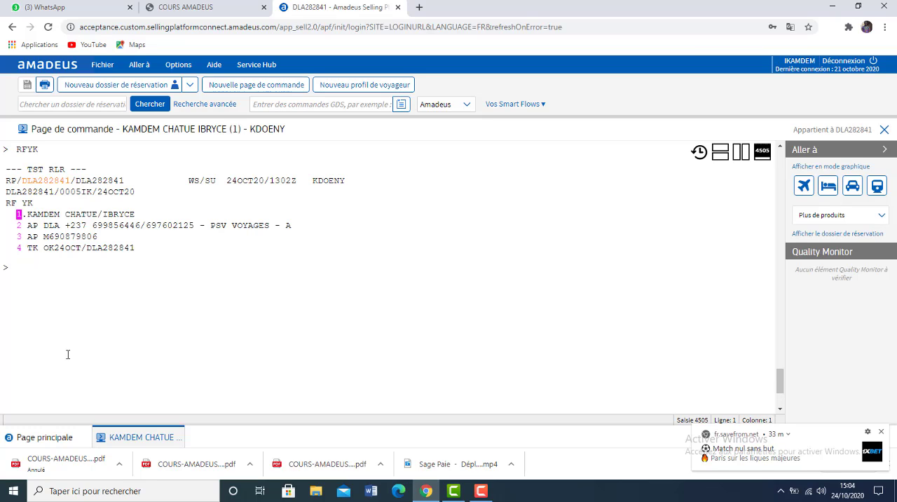
type("ET")
key("Return")
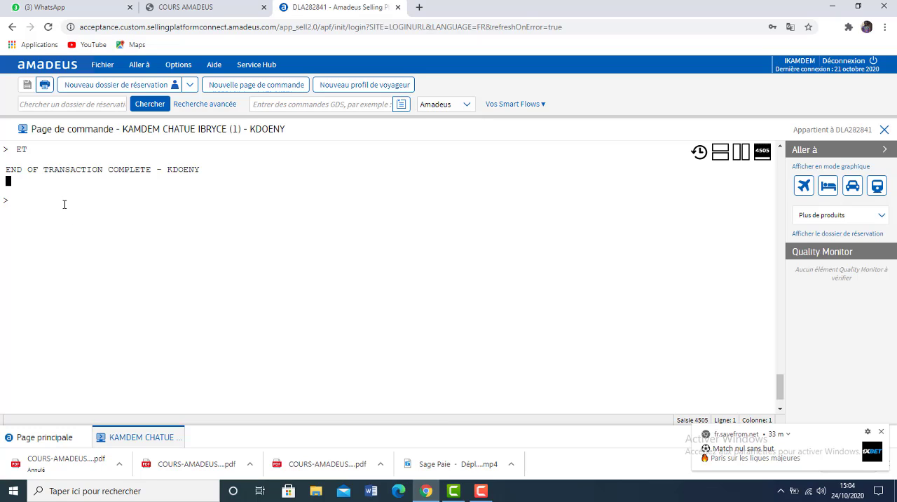
Clear the work area with IG and reopen the cancelled booking using RT followed by its record locator.
key("Return")
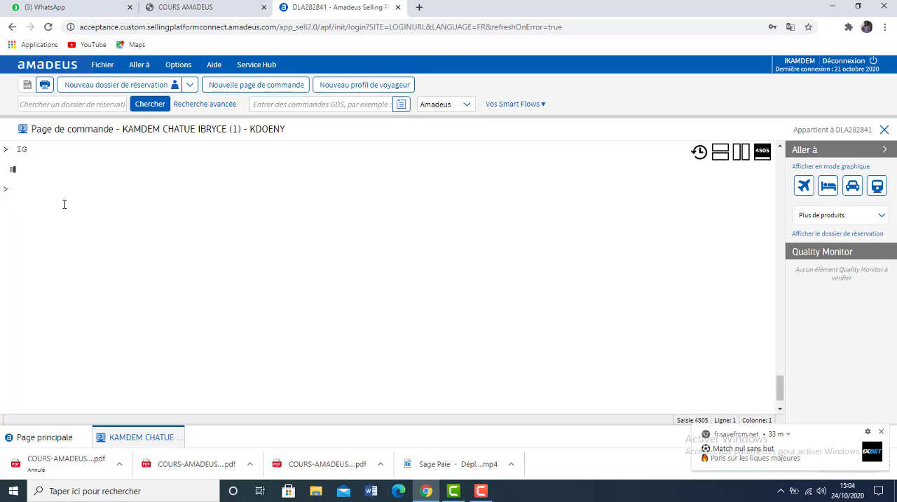
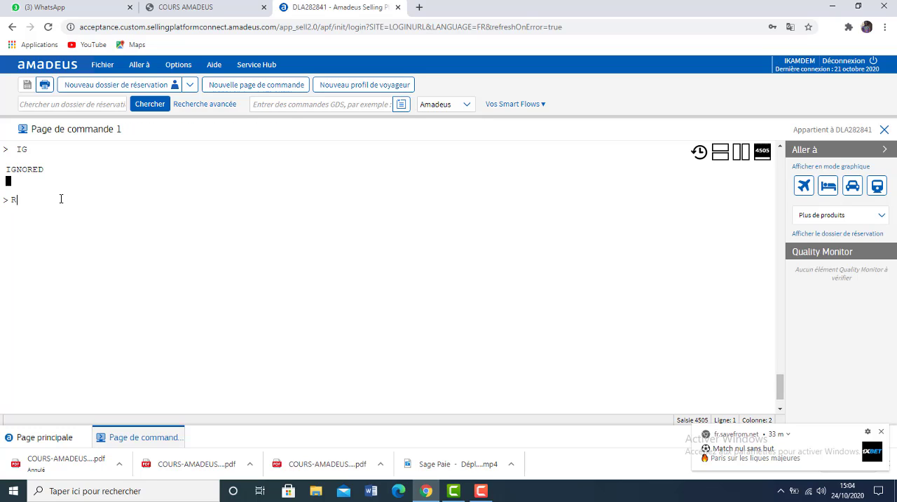
key("Return")
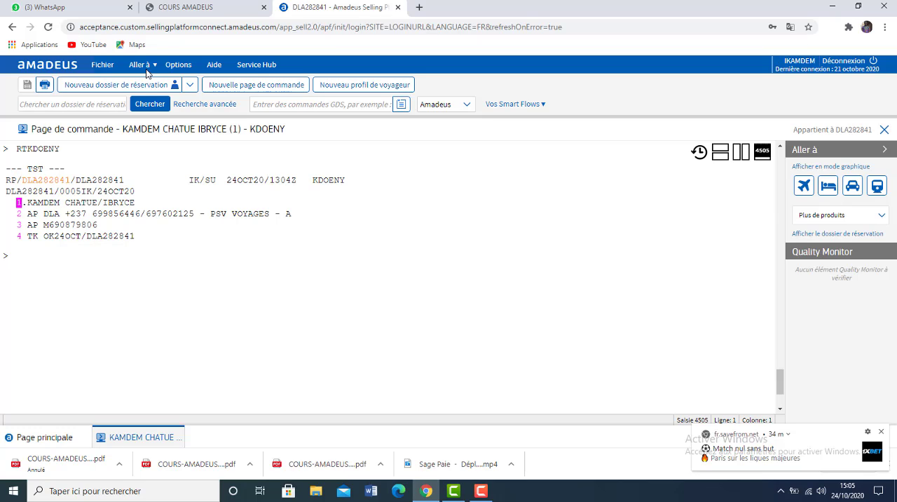
Review the five mandatory PNR elements in the course PDF and return to the booking in Amadeus.
left_click(179, 14)
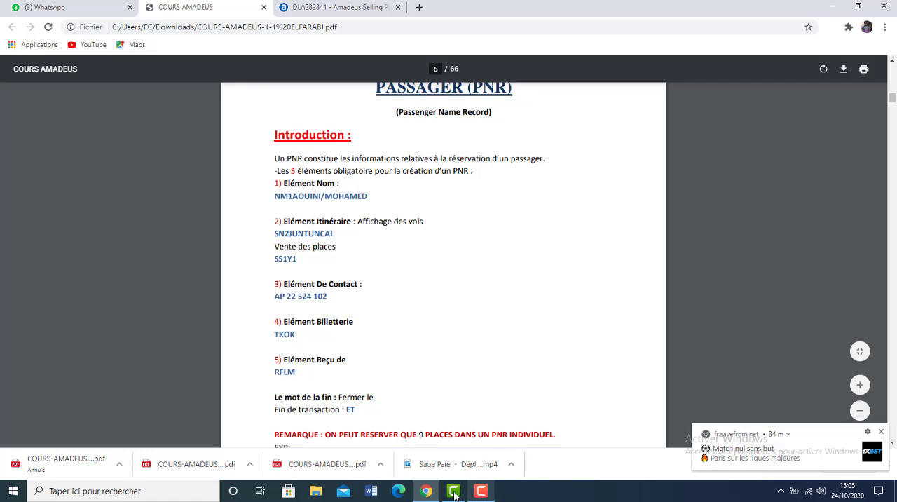
mouse_move(454, 495)
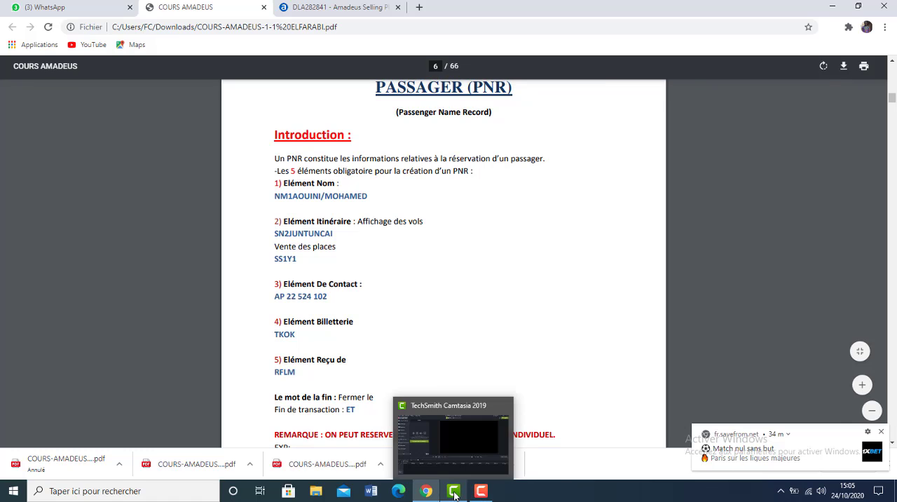
left_click(331, 13)
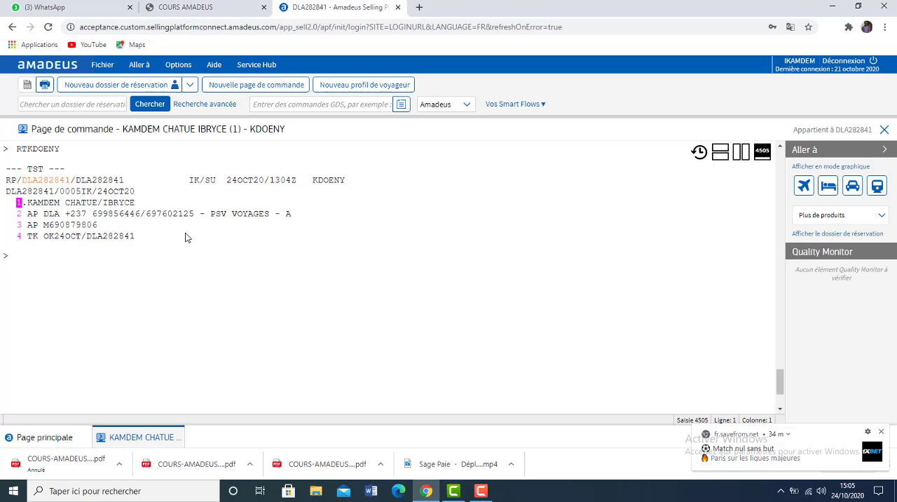